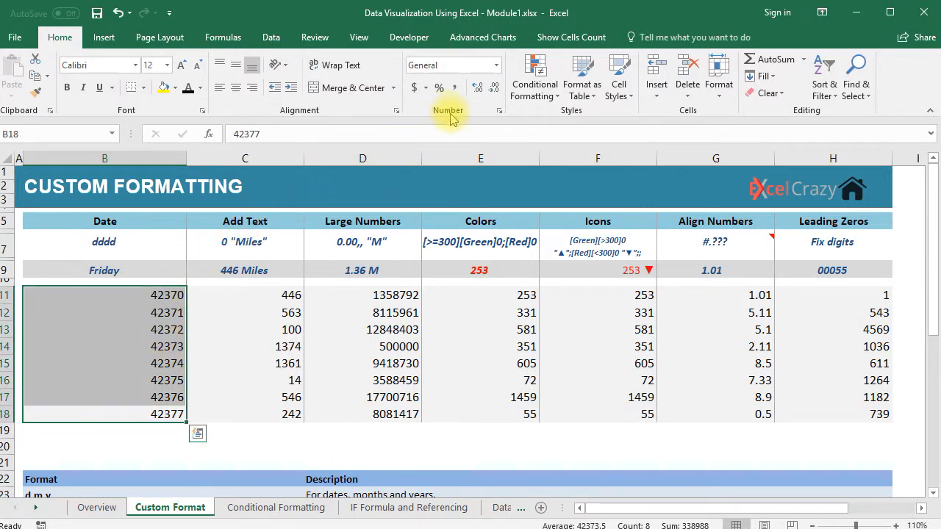
Step: Apply Short Date to B11:B18 so they show 1/1/2016 through 1/8/2016
left_click(496, 65)
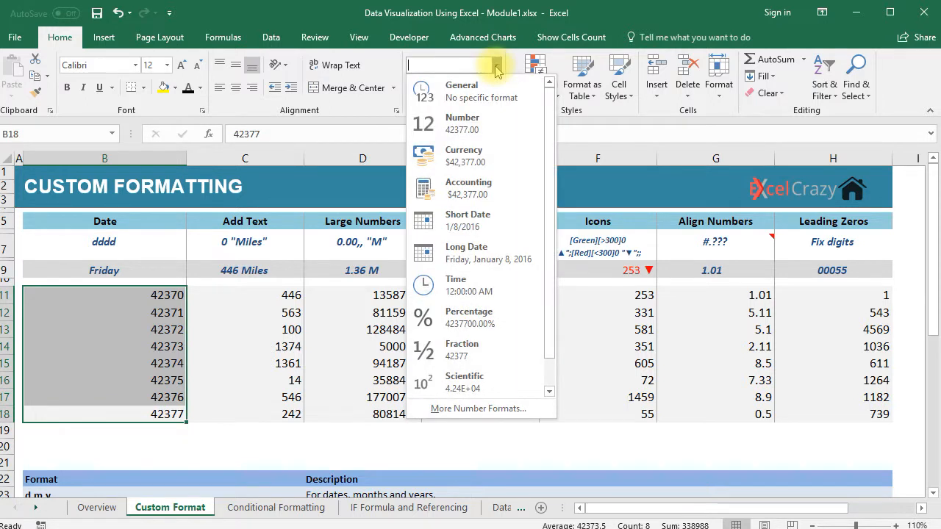
left_click(485, 234)
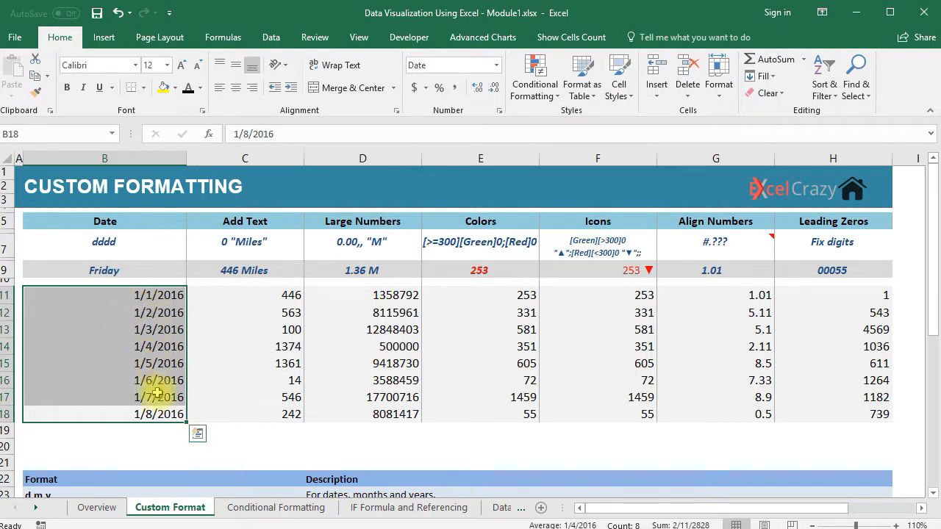
left_click(135, 446)
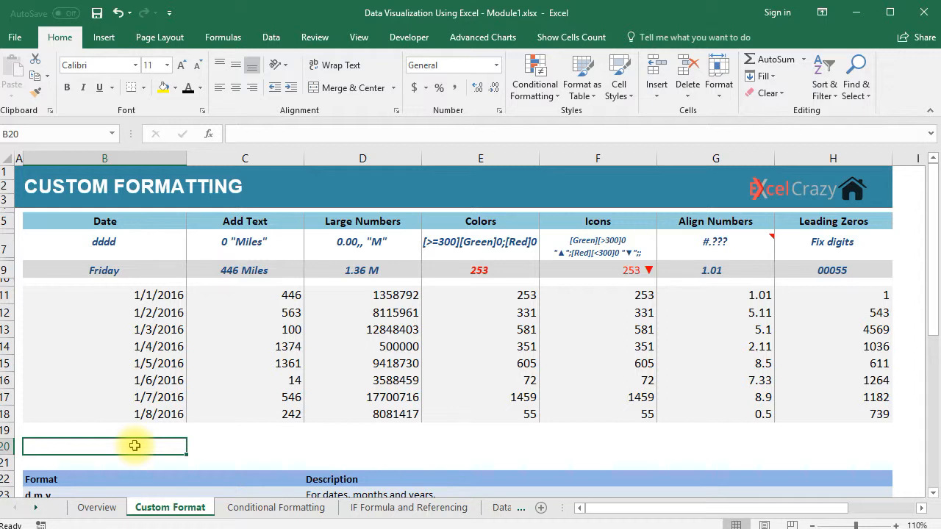
Step: Enter 1/1/1900 in B20 and format it as General to reveal serial number 1
type("1/")
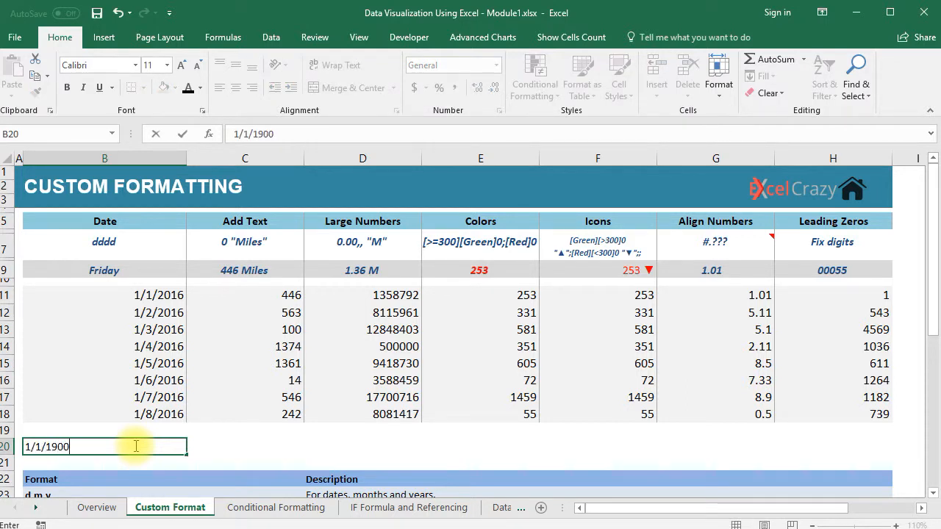
type("1/1900")
key("Return")
left_click(147, 446)
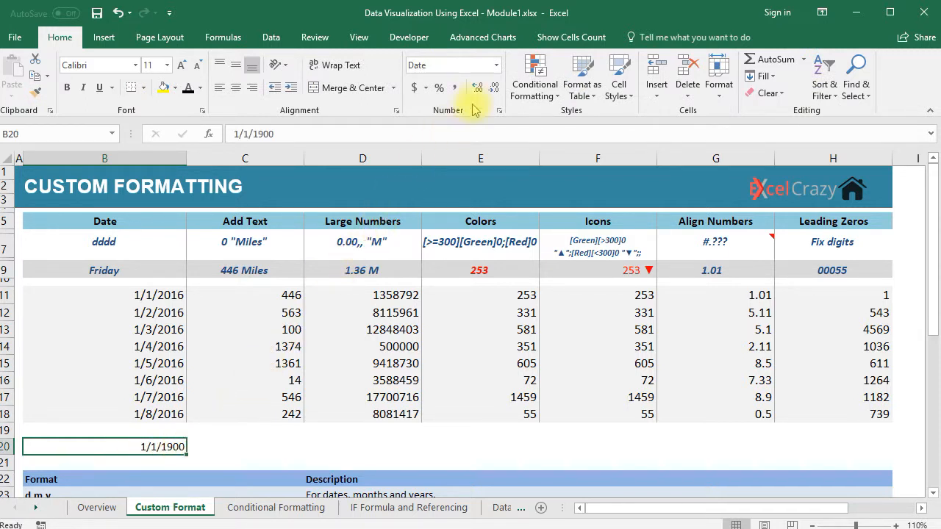
left_click(496, 67)
left_click(485, 89)
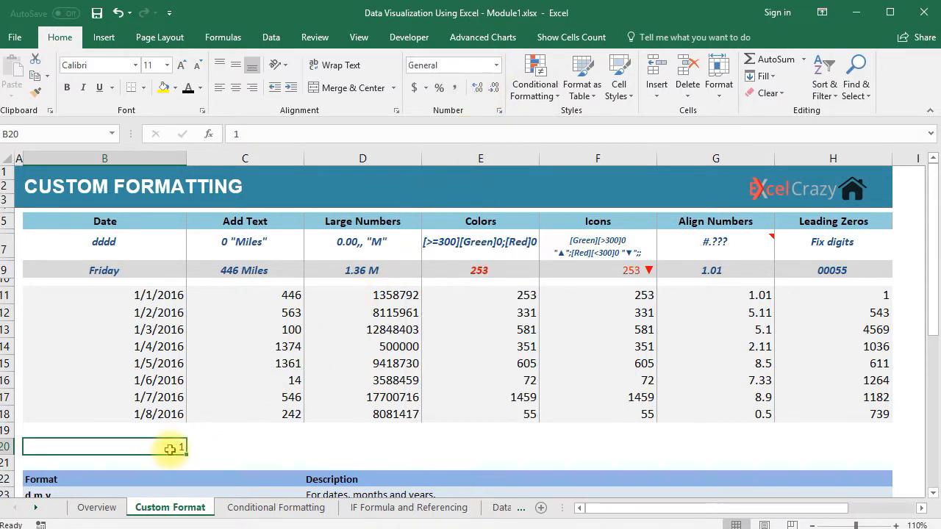
left_click_drag(158, 296, 158, 414)
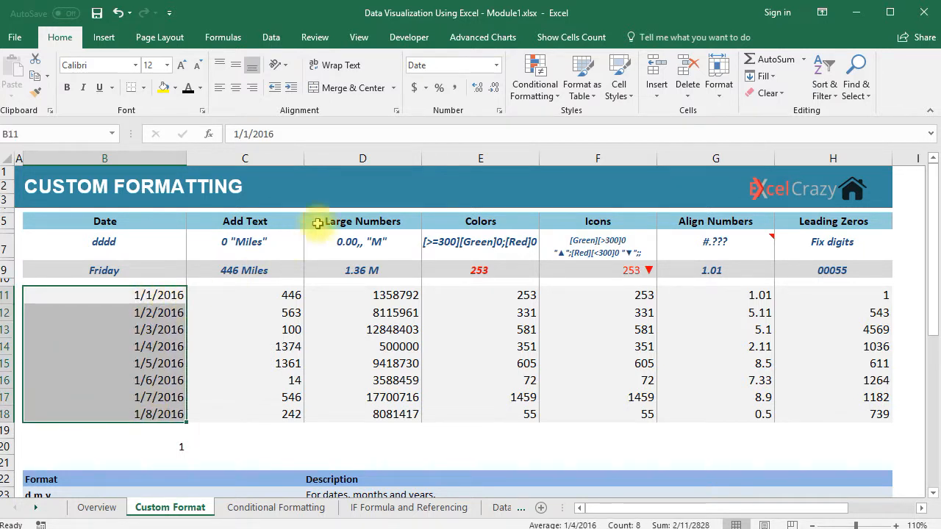
Step: Reset B11:B18 to General, then apply Long Date, showing Friday, January 1, 2016 onward
left_click(497, 65)
left_click(487, 91)
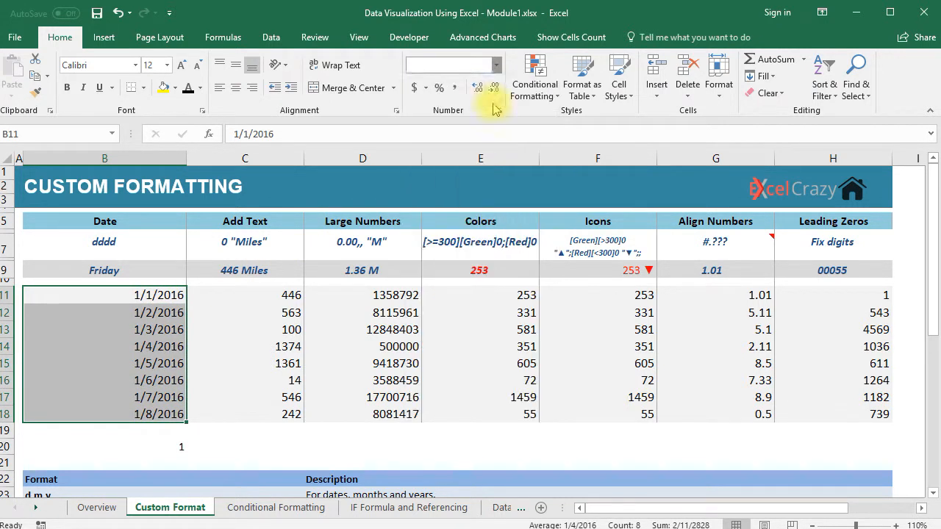
left_click(157, 298)
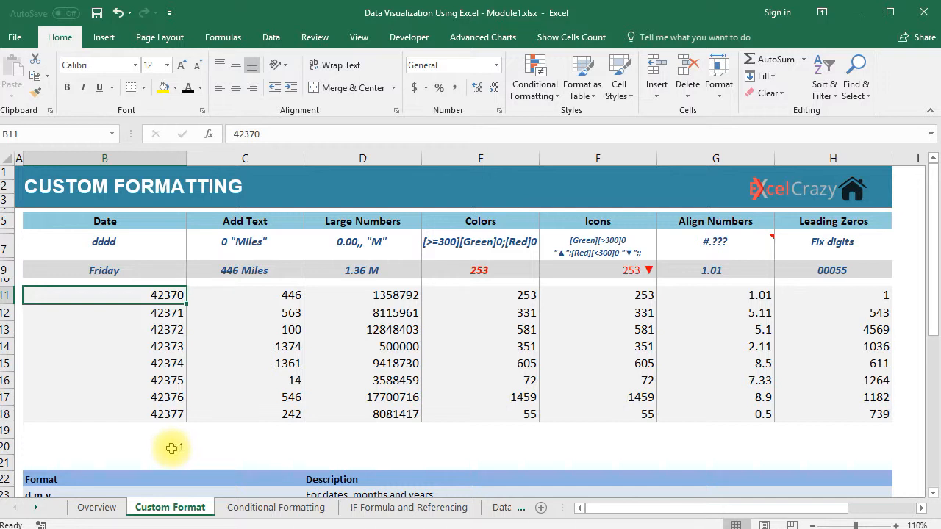
left_click(158, 414, "shift")
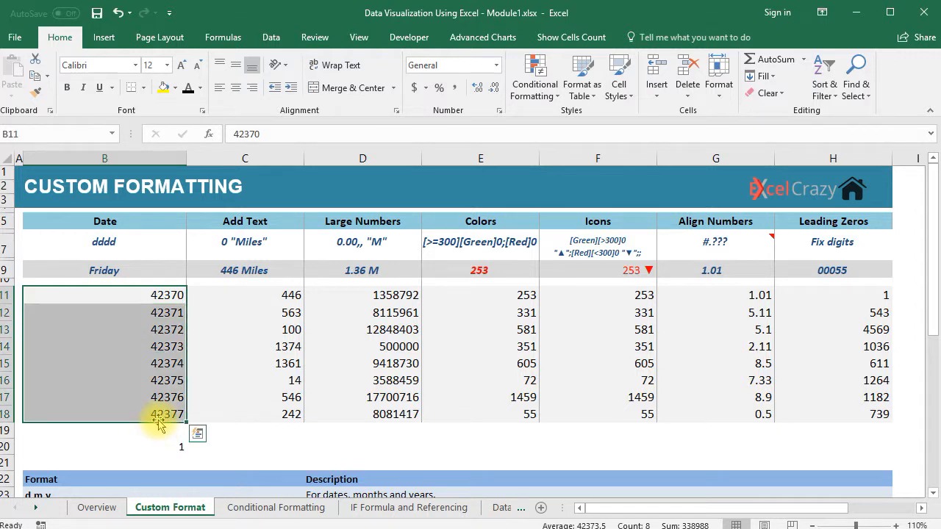
left_click(496, 65)
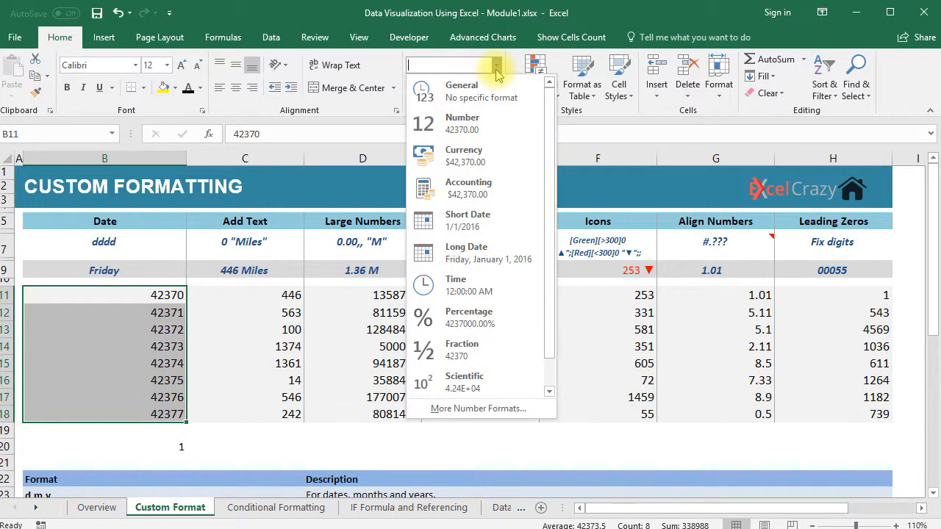
left_click(491, 261)
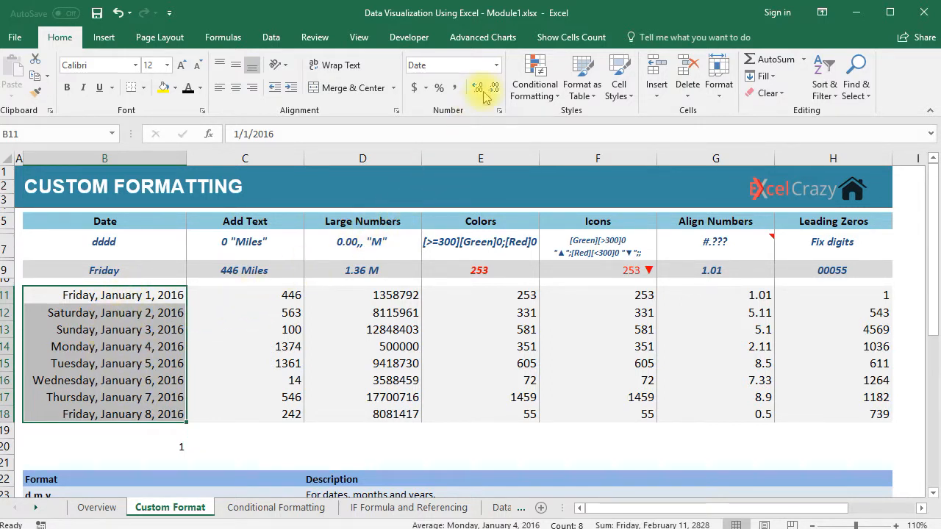
Step: Apply the 14-Mar date type from Format Cells so B11:B18 show 1-Jan through 8-Jan
left_click(497, 67)
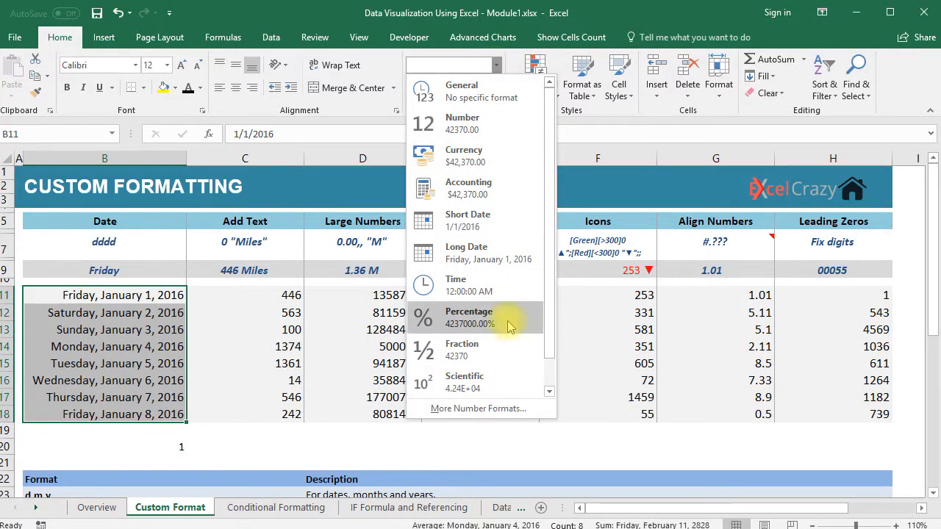
left_click(488, 410)
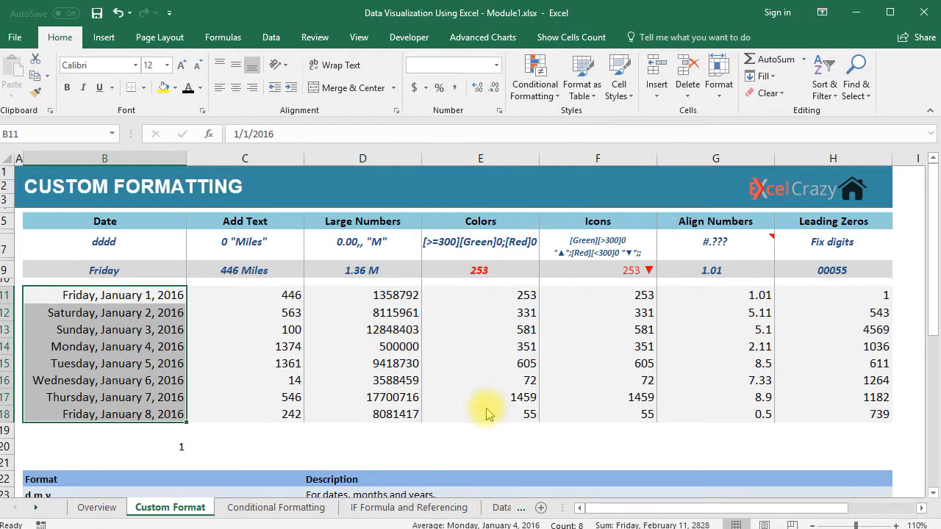
left_click_drag(583, 59, 462, 93)
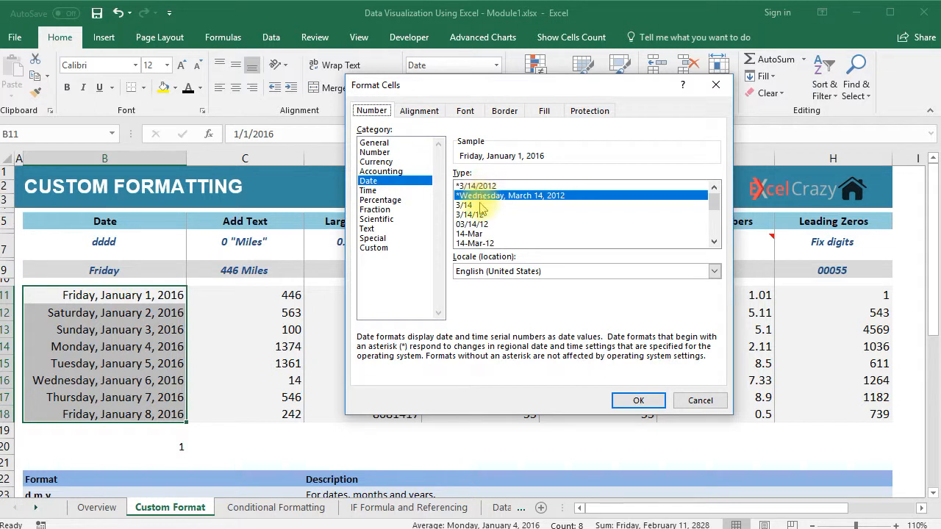
left_click(474, 234)
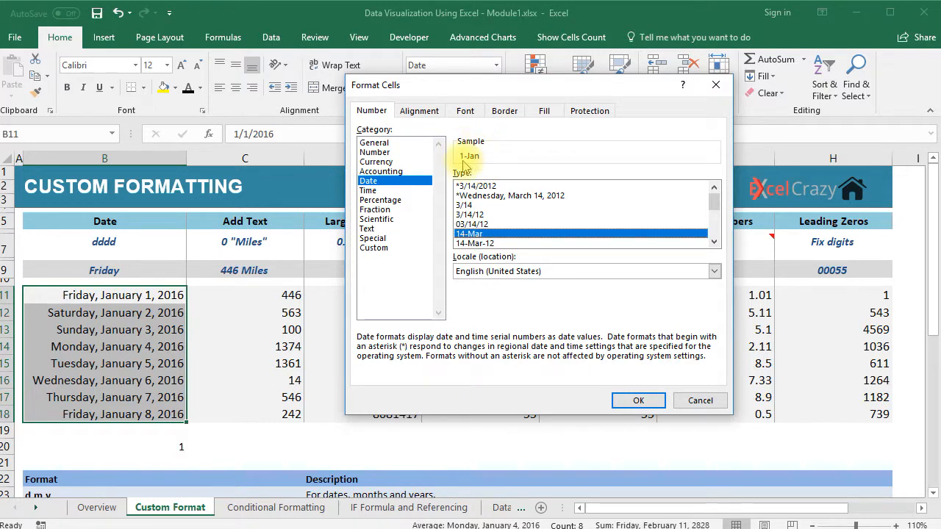
left_click(632, 401)
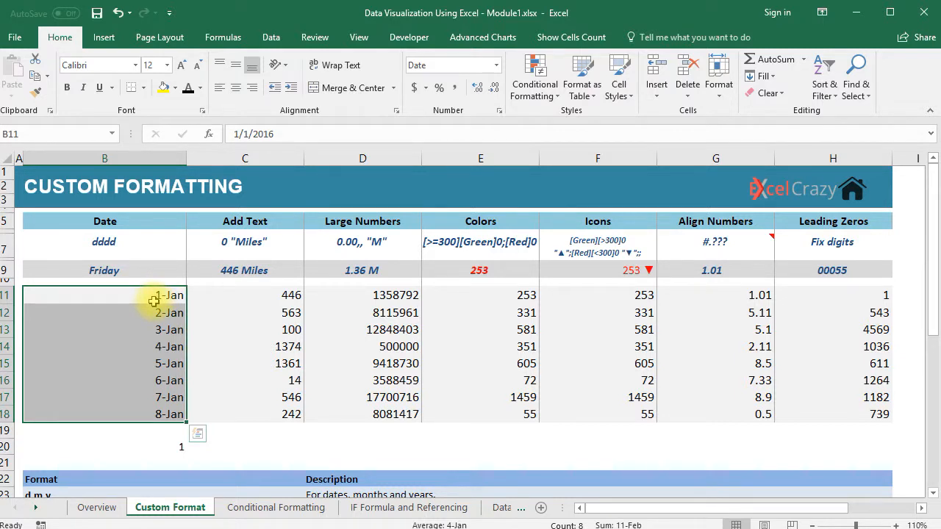
Step: Bring up the Custom number format category in Format Cells for B11:B18
left_click(497, 66)
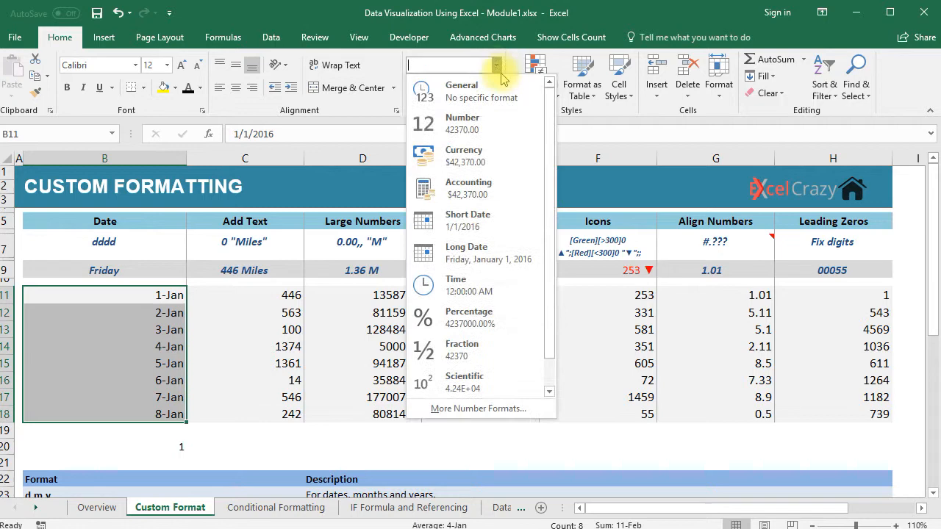
left_click(486, 412)
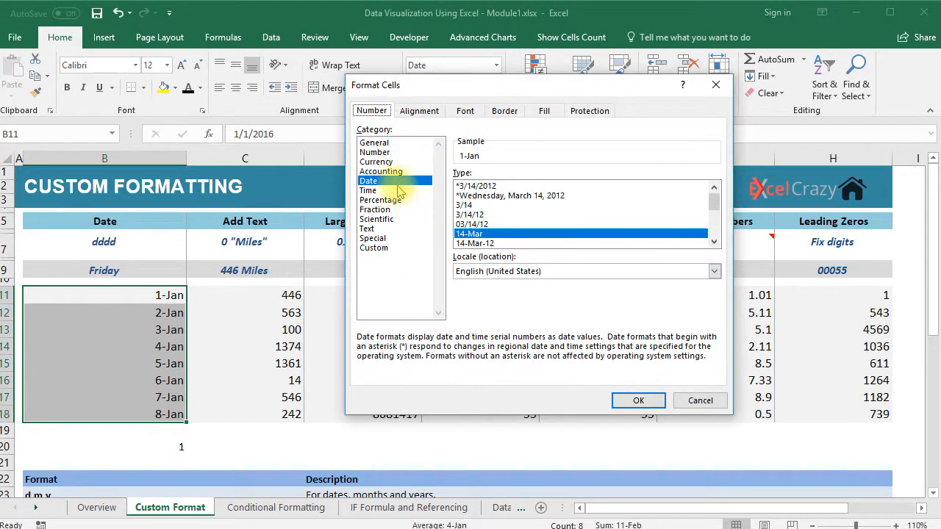
mouse_move(710, 193)
left_mouse_down()
mouse_move(716, 230)
mouse_move(714, 197)
left_mouse_up()
left_click(392, 248)
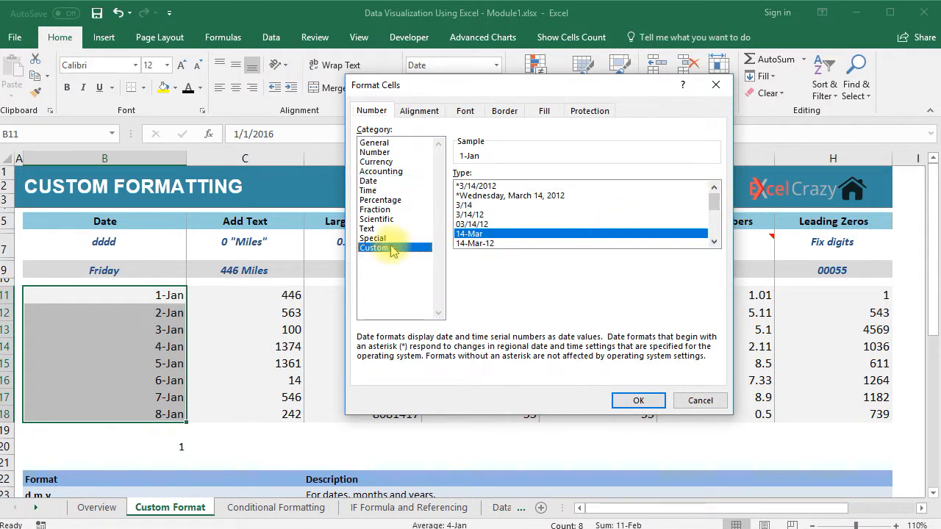
left_click_drag(716, 287, 714, 212)
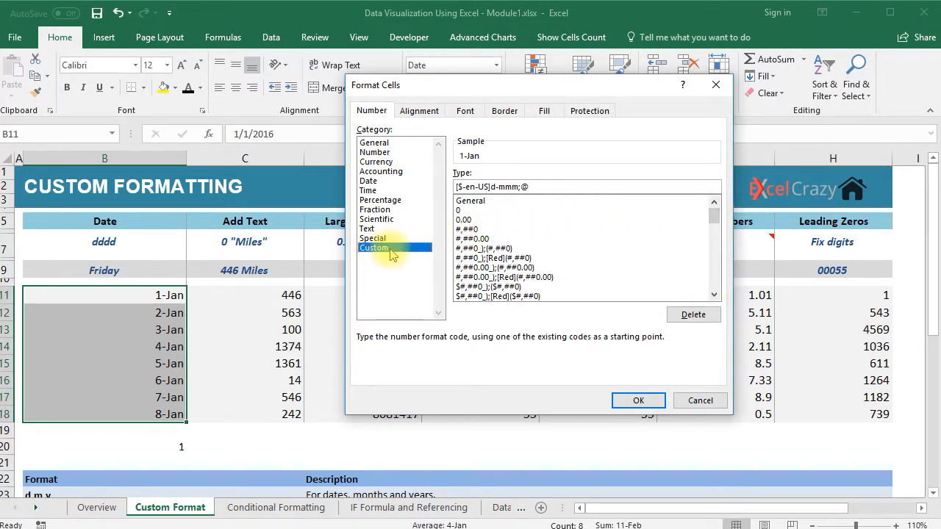
Step: Replace the format code with ddd so the dates show as Fri, Sat, Sun
left_click(472, 187)
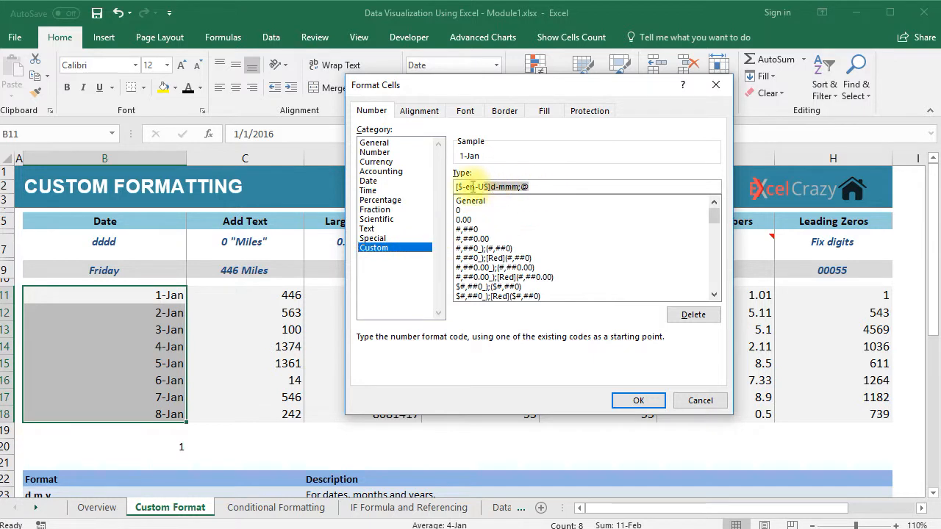
key("BackSpace")
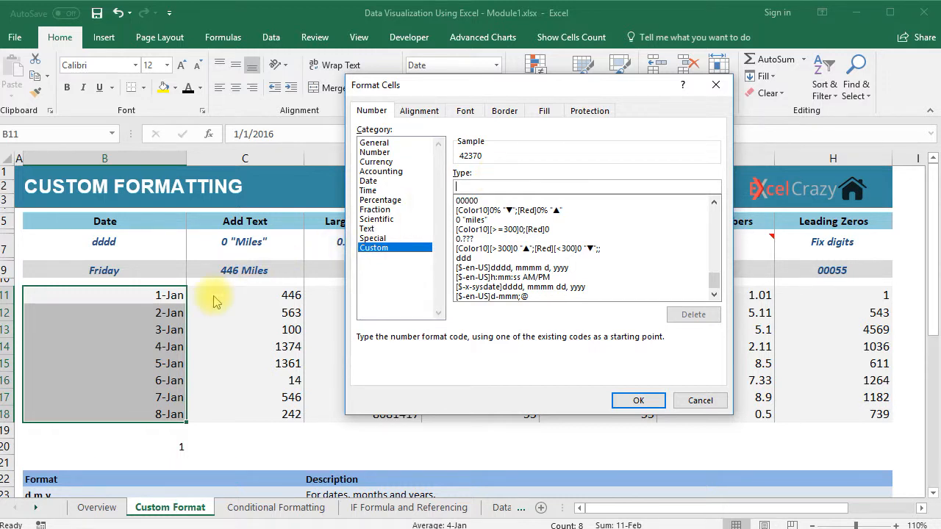
left_click(458, 187)
type("d")
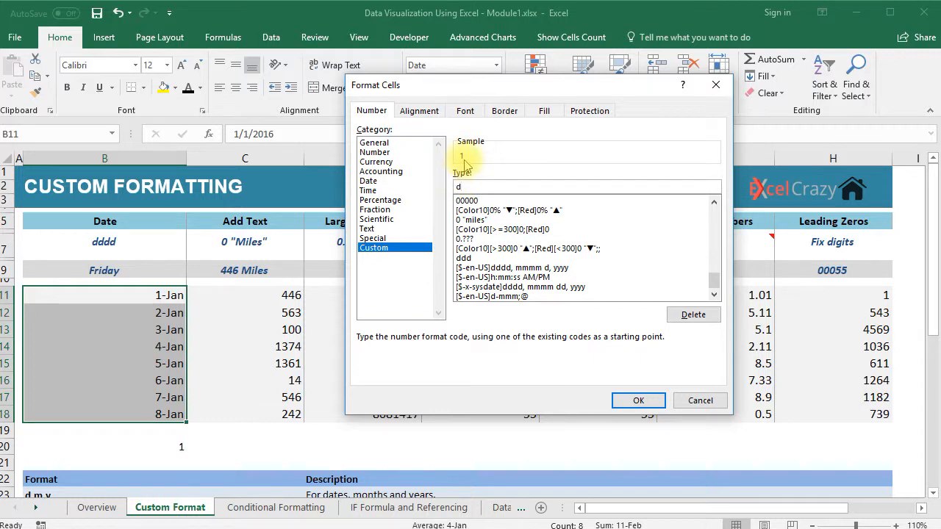
type("d")
type("d")
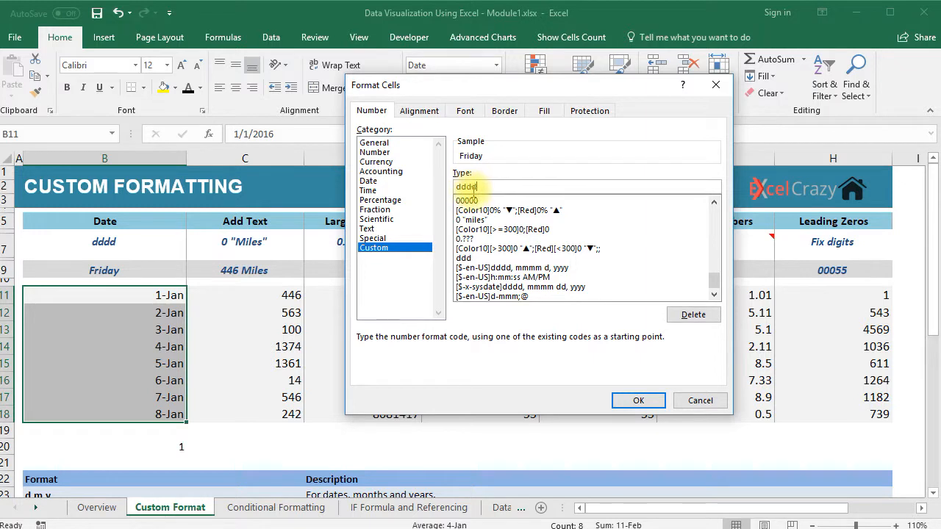
key("BackSpace")
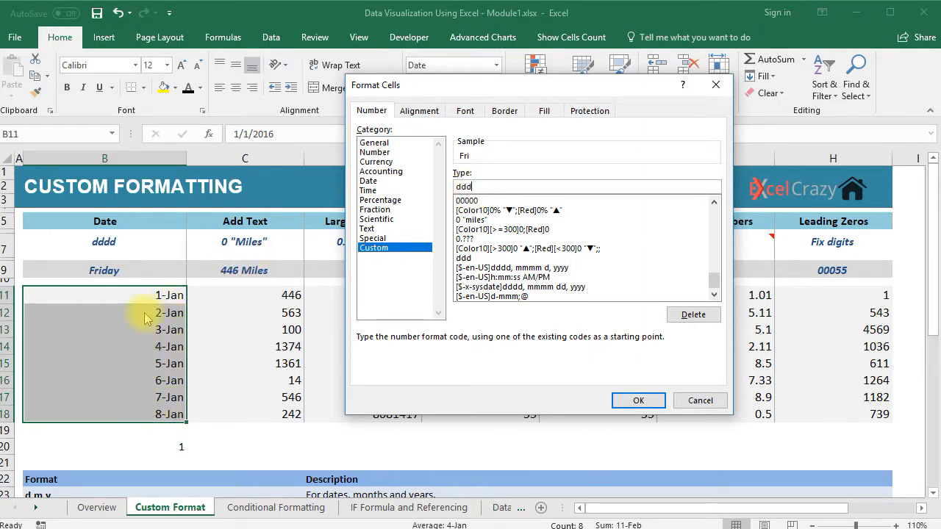
left_click(622, 404)
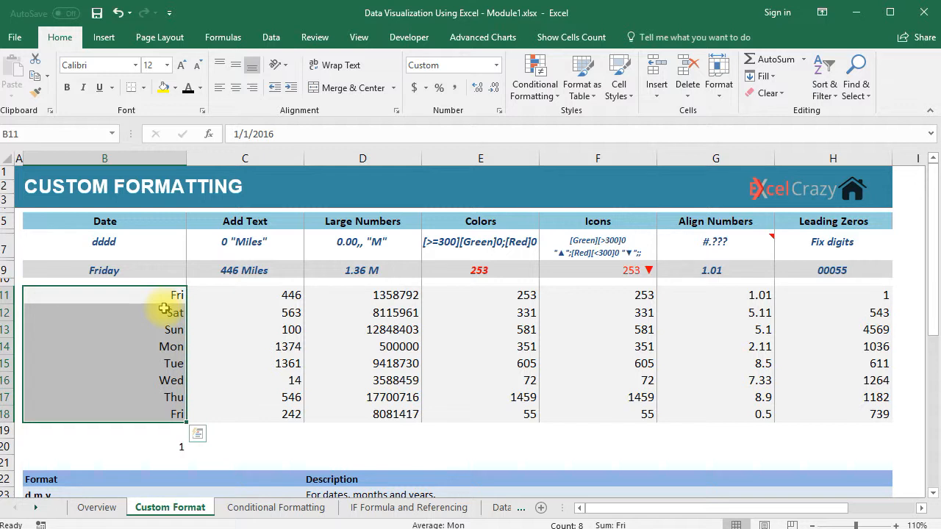
left_click(497, 68)
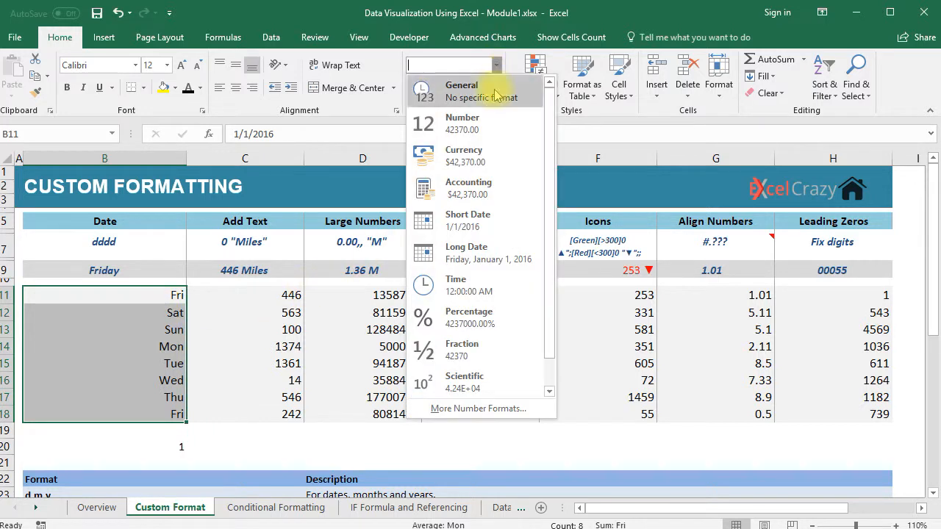
left_click(500, 408)
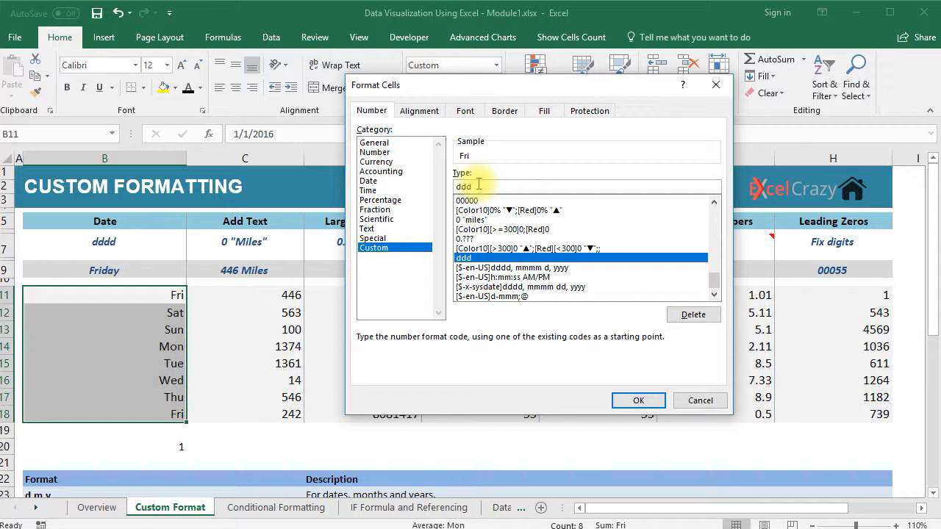
type("-")
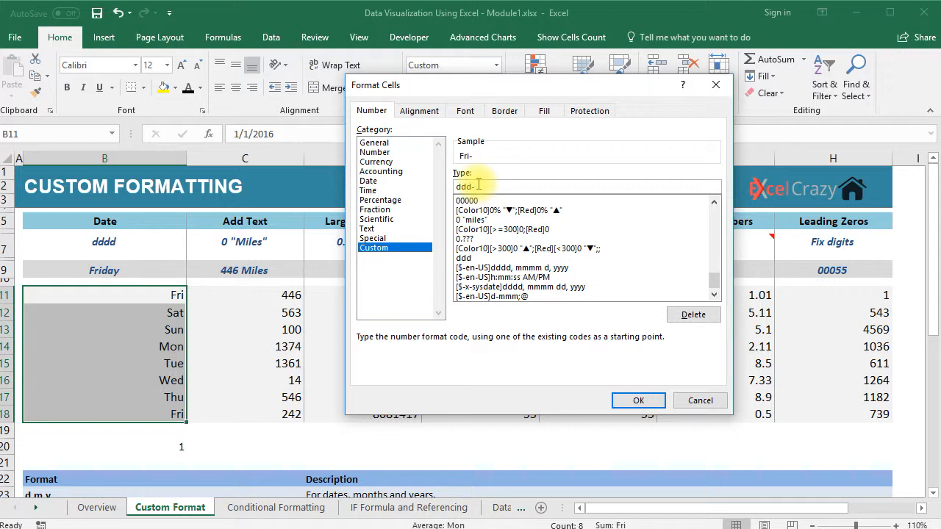
type("m")
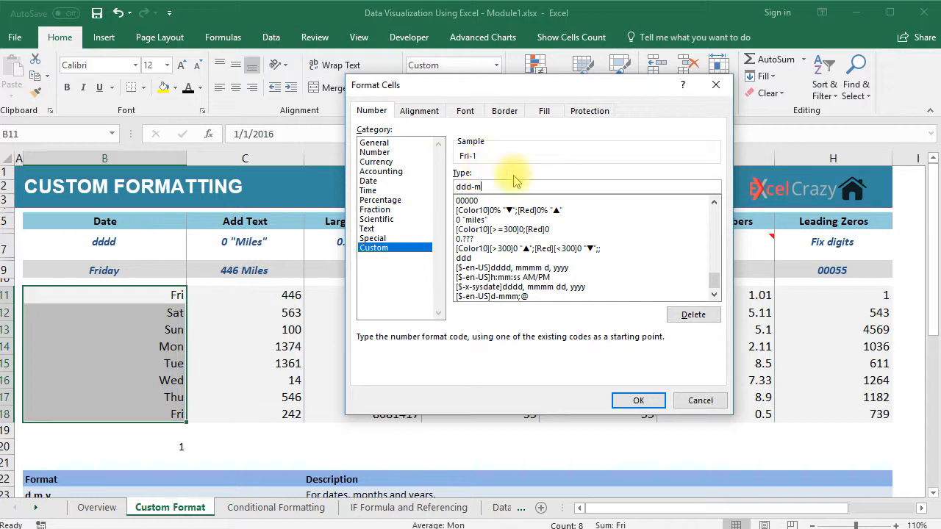
type("m")
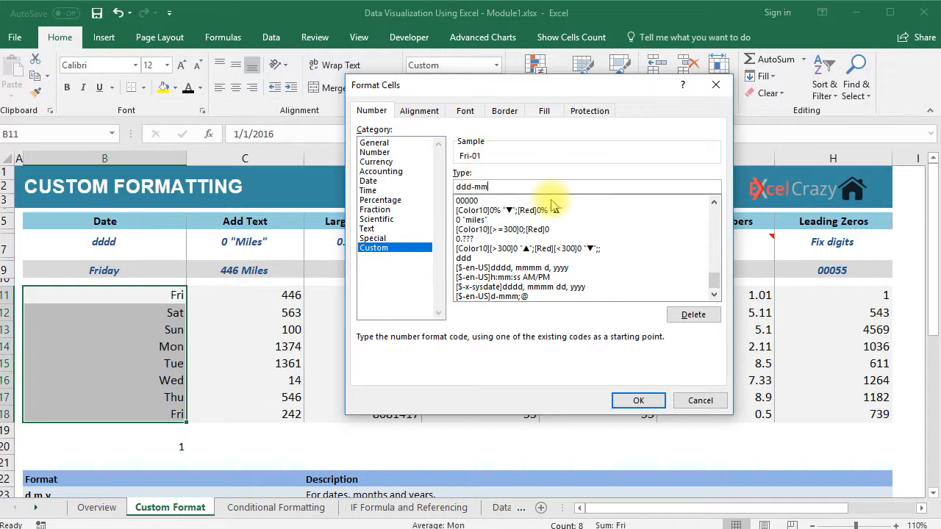
type("mm-yyyy")
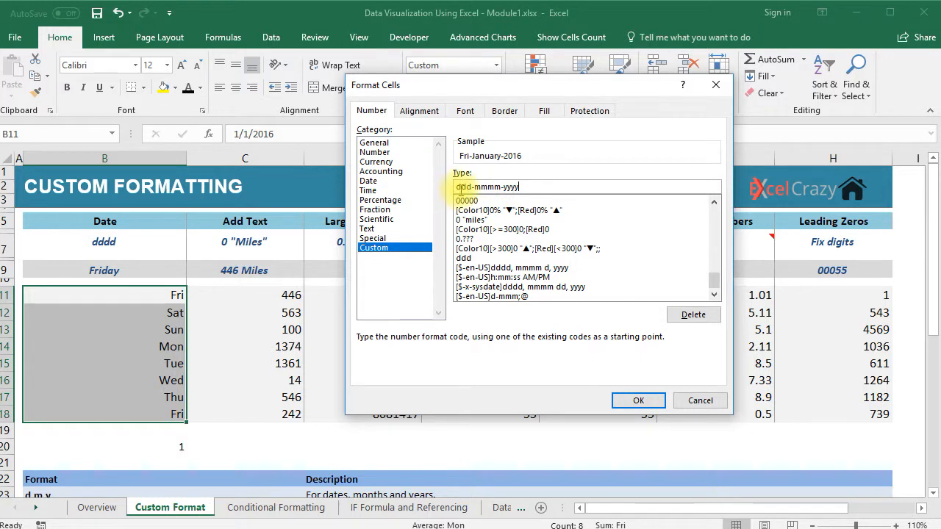
left_click_drag(471, 187, 519, 188)
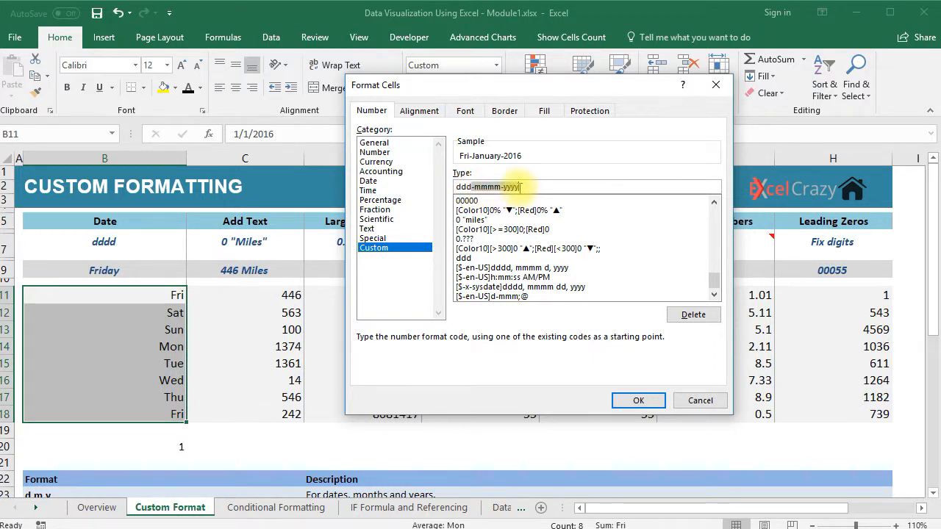
key("BackSpace")
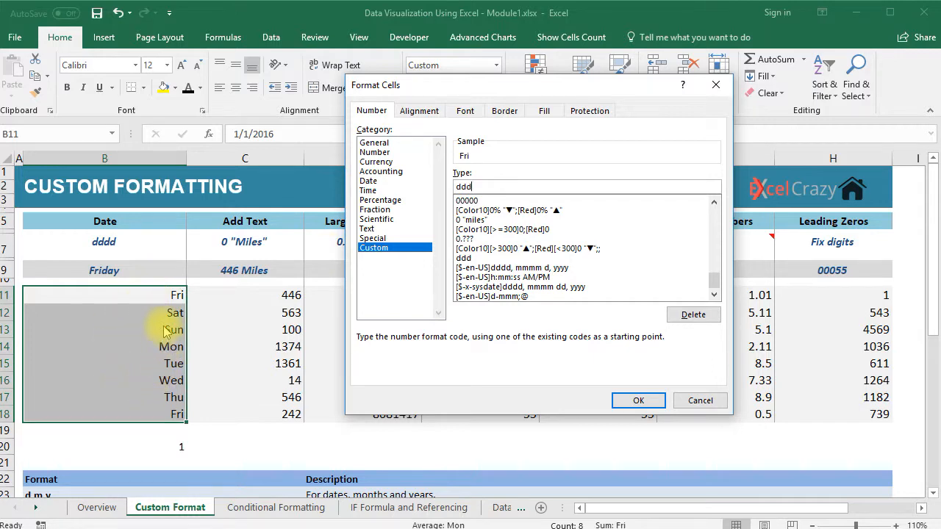
left_click(624, 399)
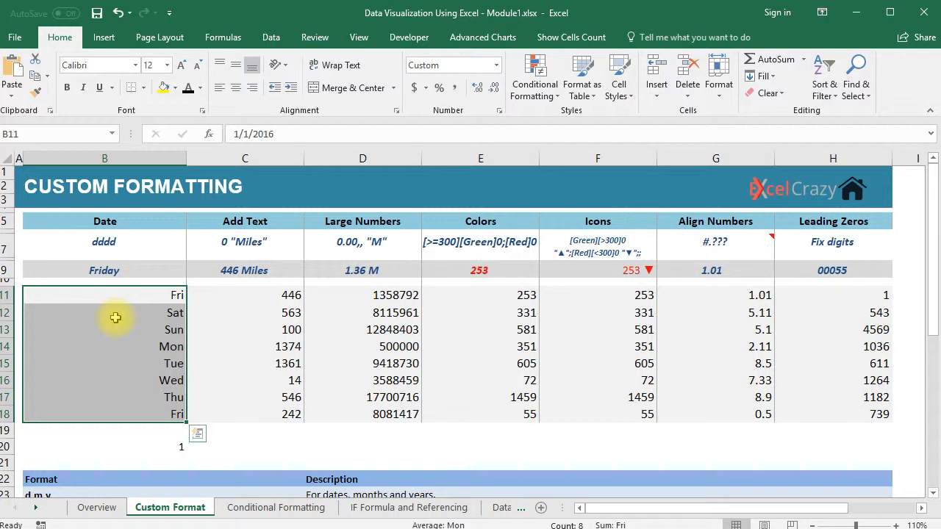
left_click(232, 223)
left_click(263, 296)
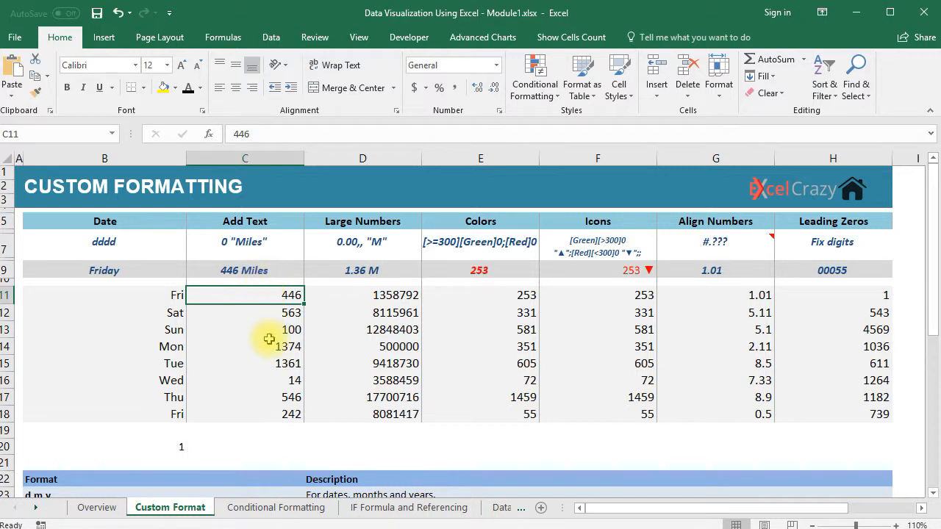
type("446 miles")
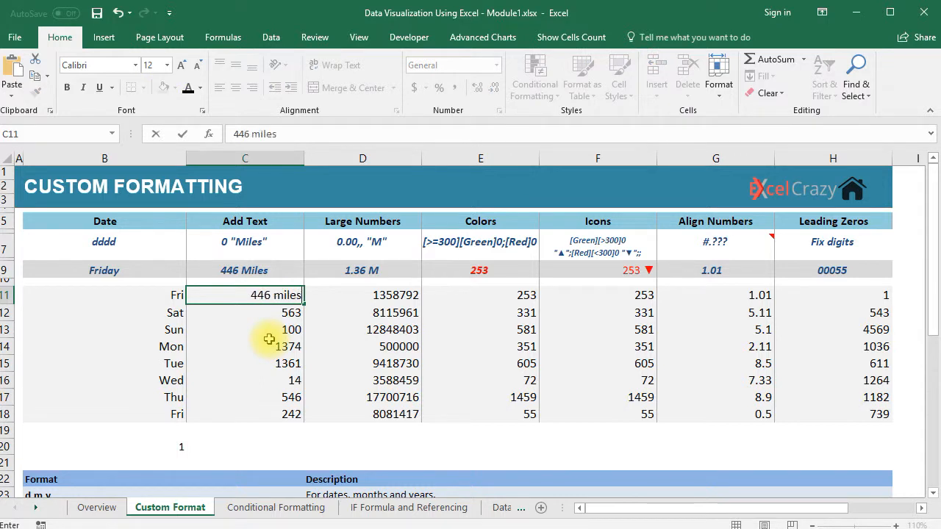
key("Return")
left_click(256, 295)
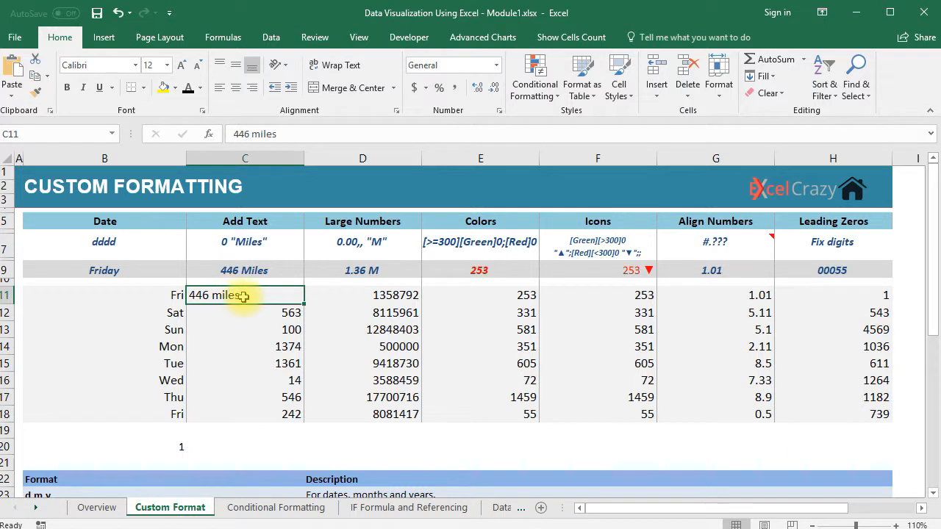
double_click(247, 302)
key("BackSpace")
key("BackSpace")
key("BackSpace")
key("BackSpace")
key("BackSpace")
key("BackSpace")
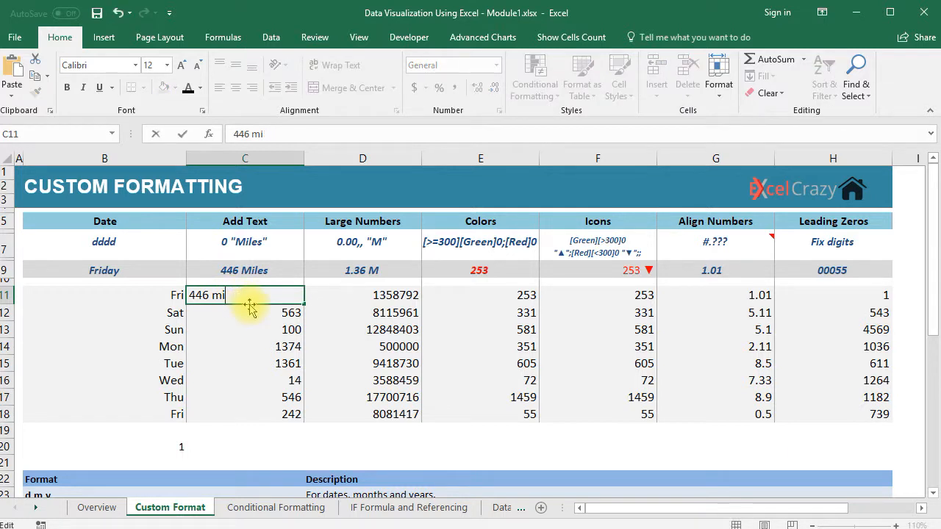
key("Return")
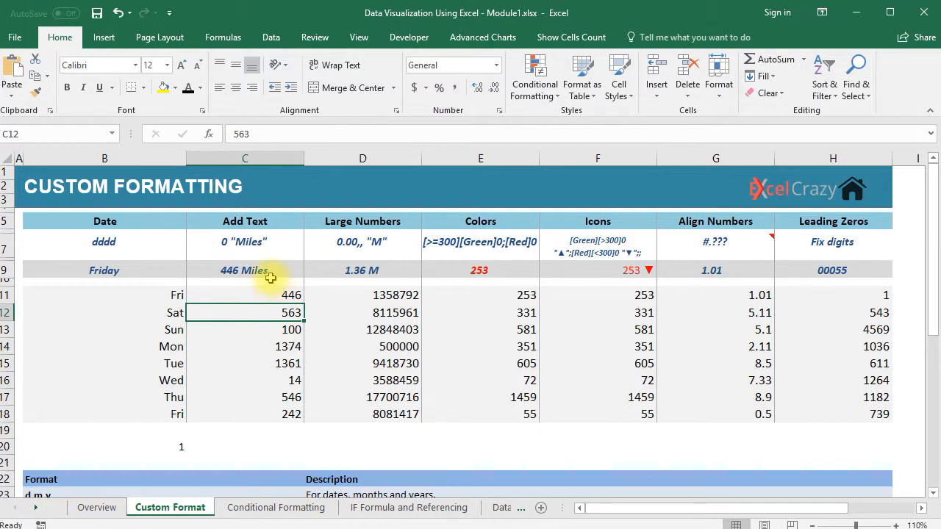
left_click_drag(273, 295, 288, 414)
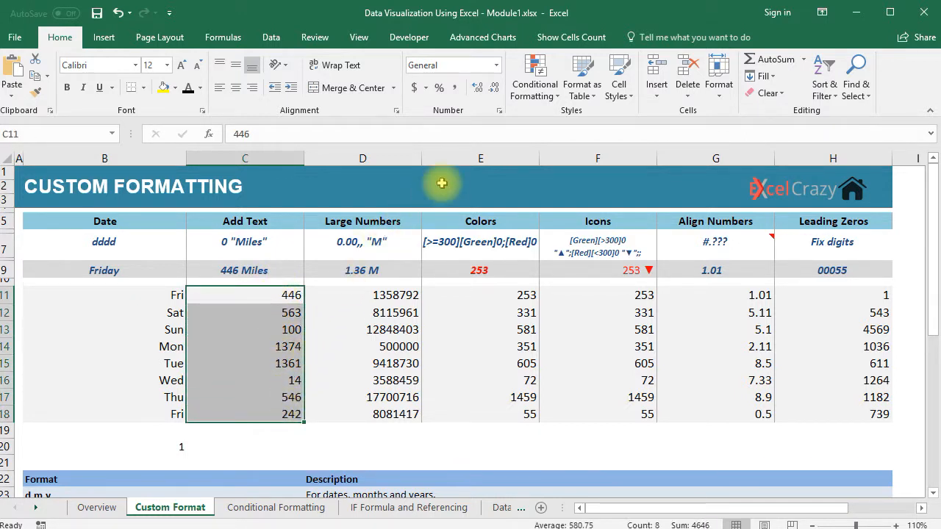
Step: Bring up Custom number formats for C11:C18 and clear the existing format code
left_click(496, 65)
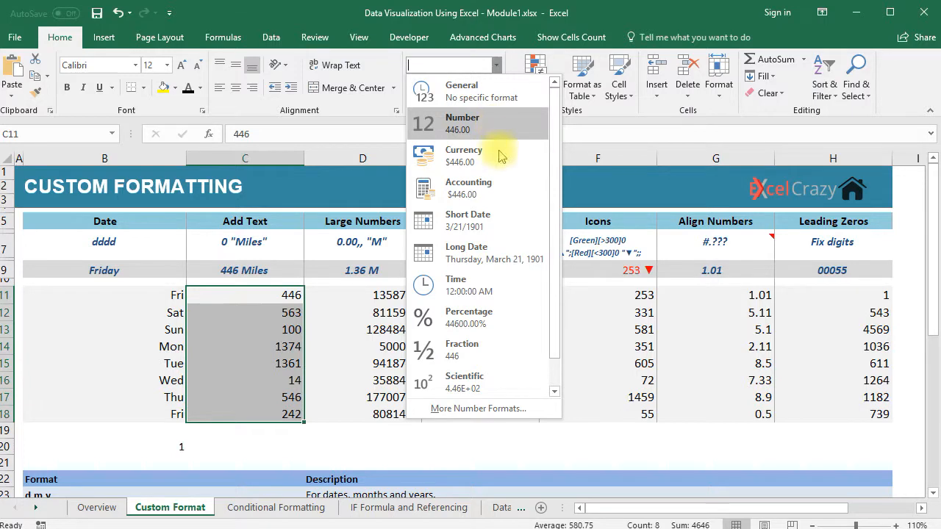
left_click(500, 410)
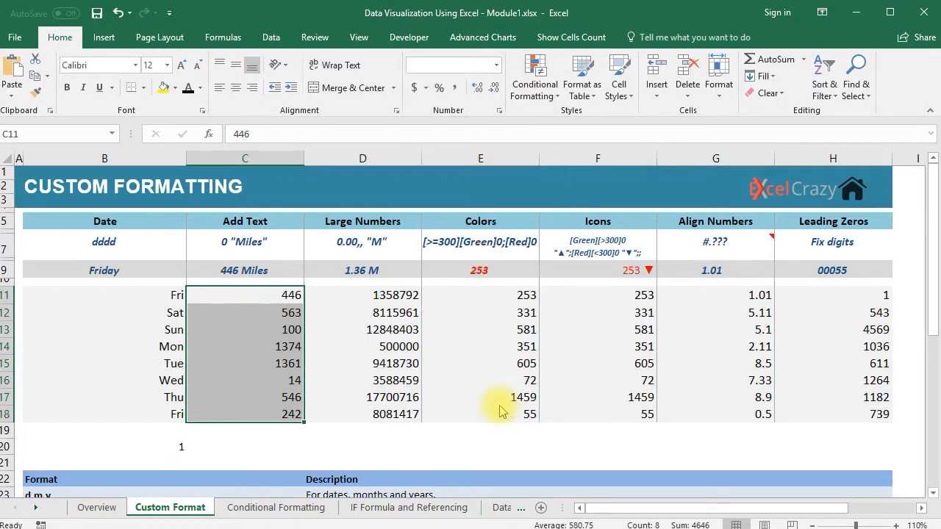
left_click(389, 248)
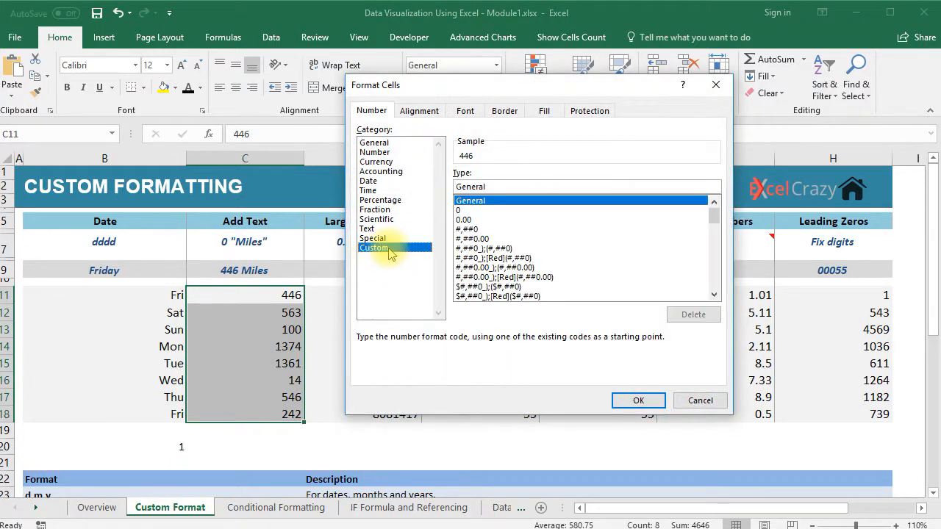
left_click(470, 238)
left_click_drag(489, 186, 447, 188)
key("BackSpace")
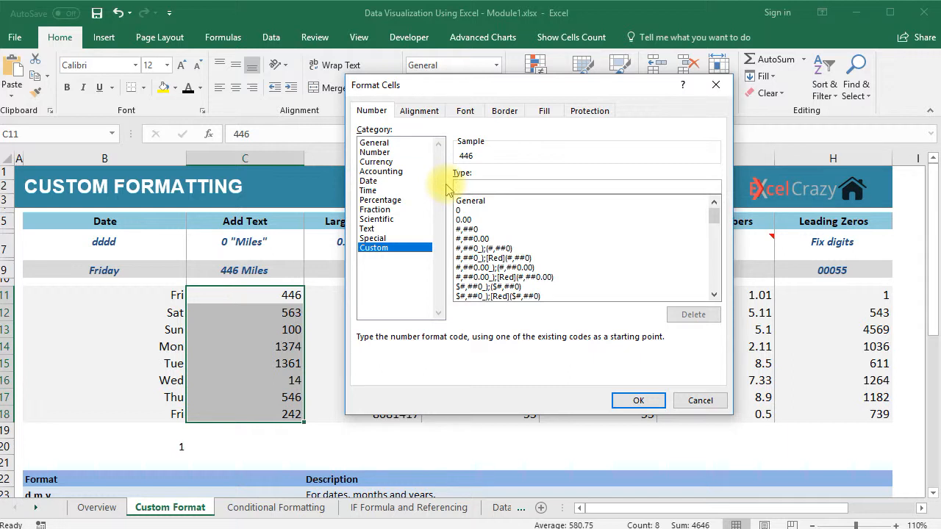
Step: Apply custom code 0 "Miles" so C11:C18 show values like 446 Miles
type("0")
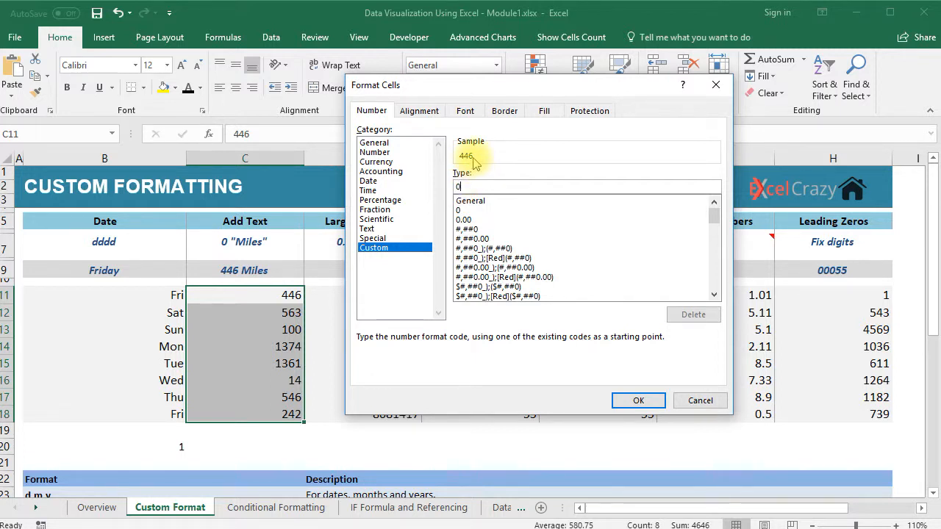
type(".0")
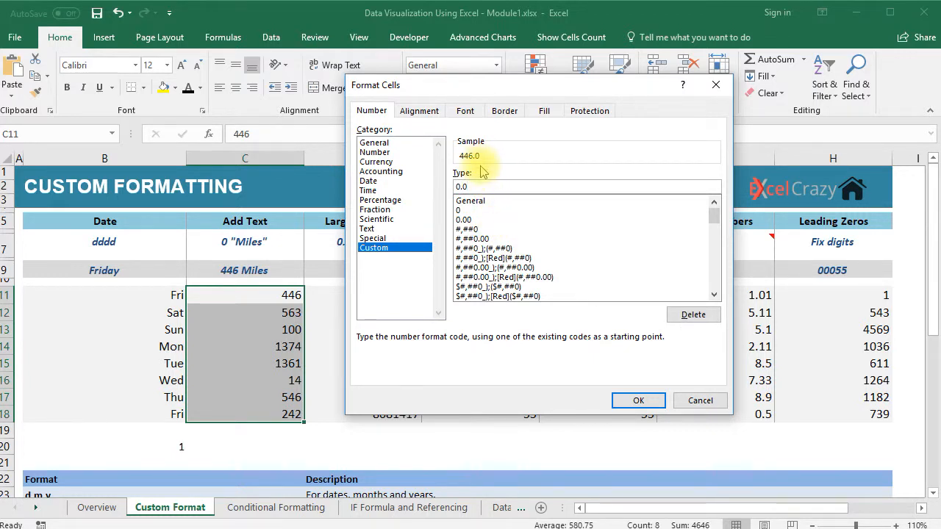
type("0")
key("BackSpace")
key("BackSpace")
type("\"Mils\"")
key("BackSpace")
type("es\"")
left_click(460, 187)
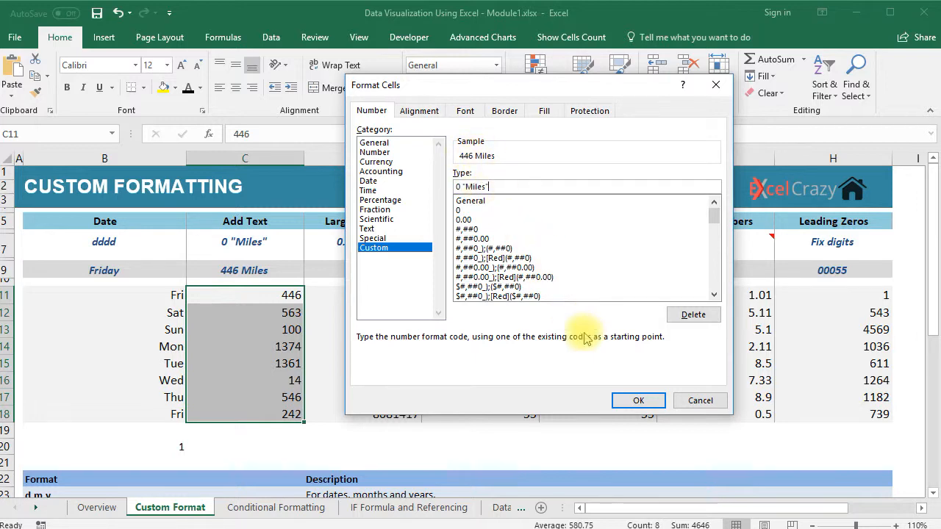
left_click(637, 401)
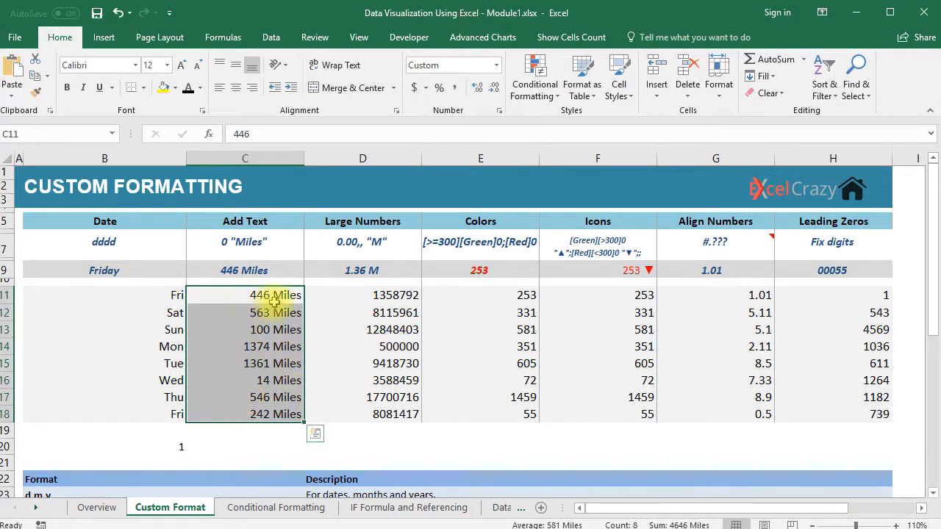
left_click(282, 297)
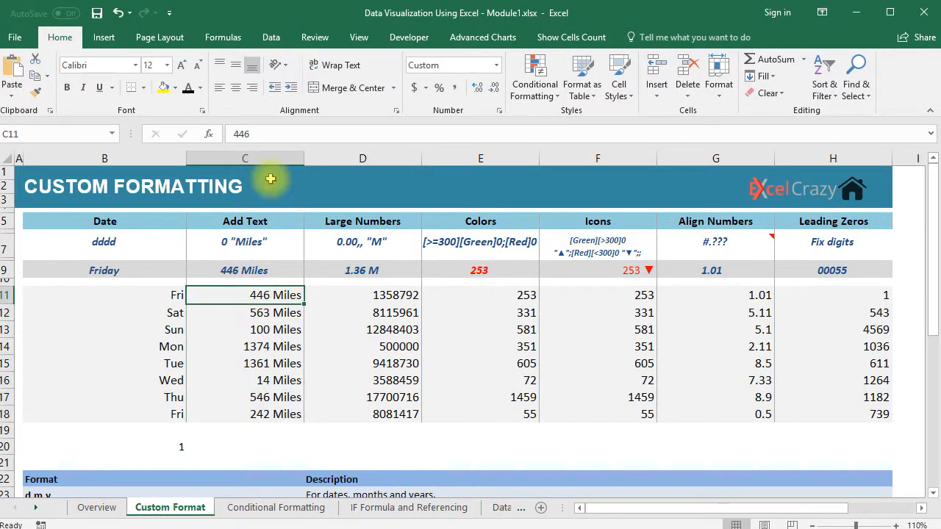